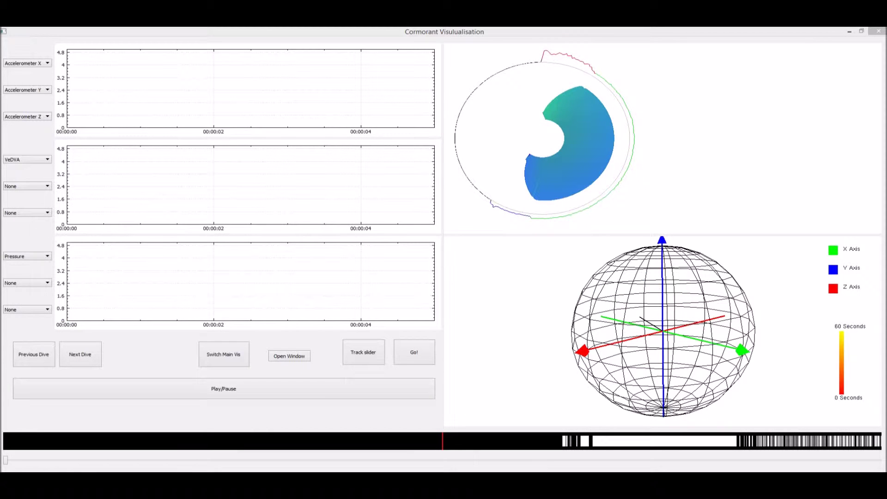
Start dive playback so the accelerometer, VeDBA and pressure traces begin streaming.
{"action": "key", "text": "space"}
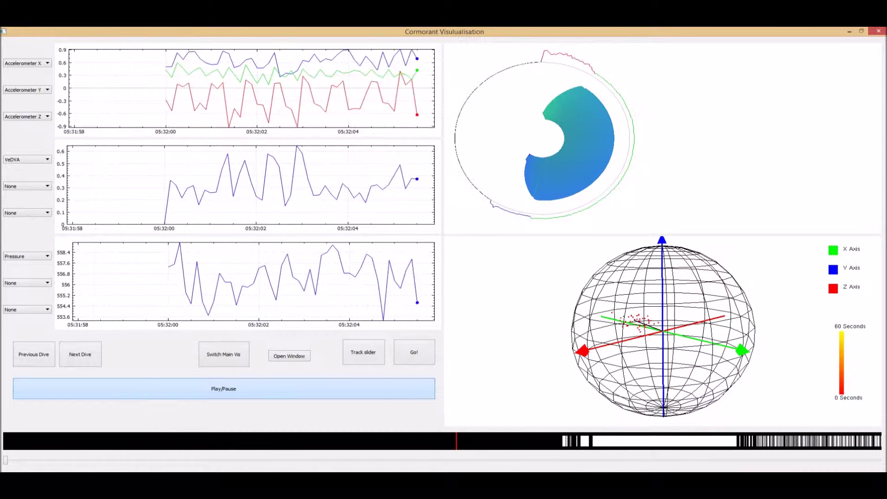
Switch the middle graph's data series from VeDVA to Lux.
{"action": "left_click", "coordinate": [28, 159]}
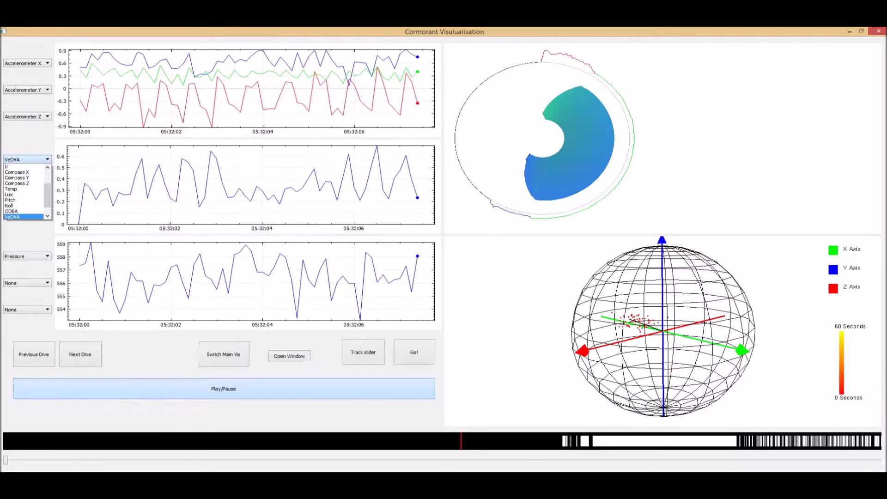
{"action": "left_click", "coordinate": [21, 201]}
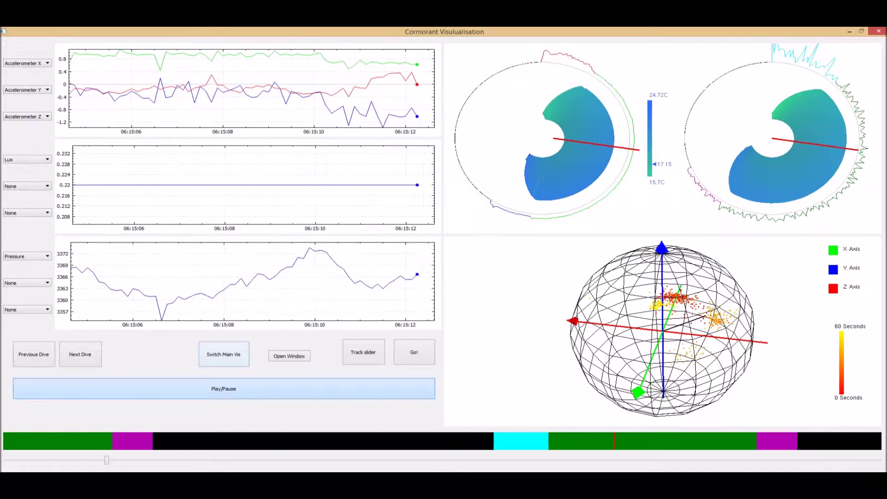
Switch the main view to the overview grid of all dives.
{"action": "left_click", "coordinate": [223, 354]}
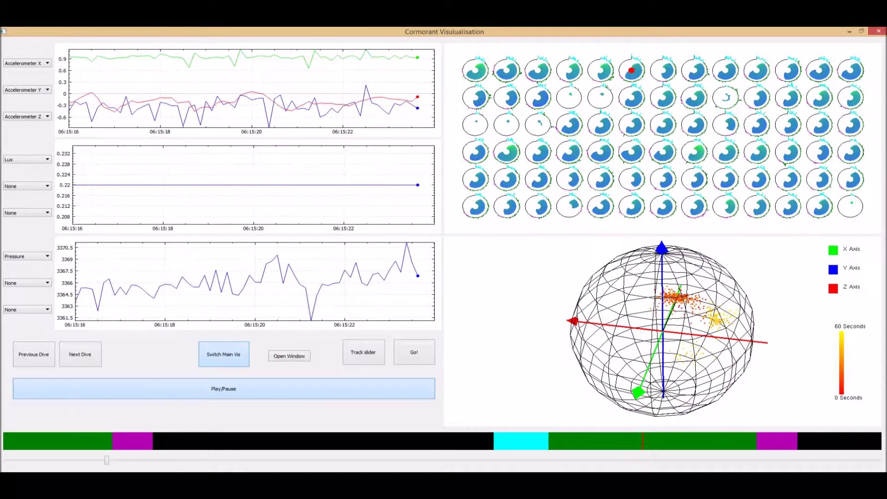
Advance two dives ahead and restore the two large polar dive plots.
{"action": "left_click", "coordinate": [80, 354]}
{"action": "left_click", "coordinate": [80, 354]}
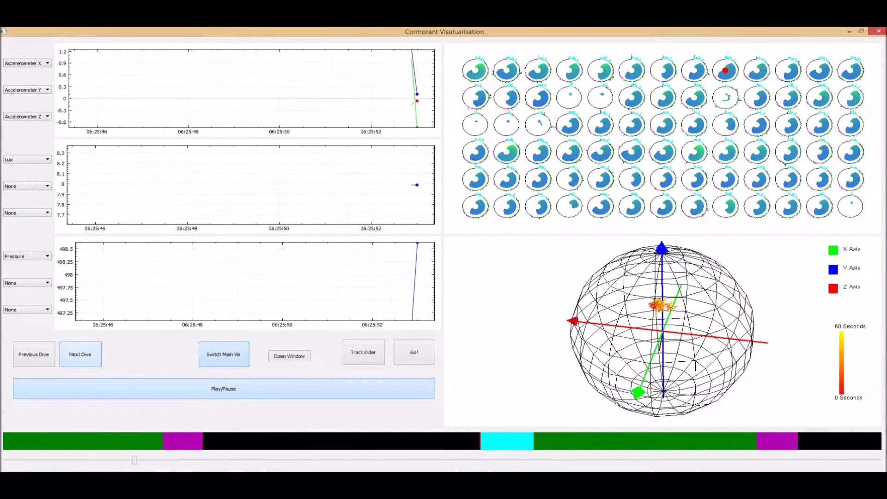
{"action": "left_click", "coordinate": [223, 354]}
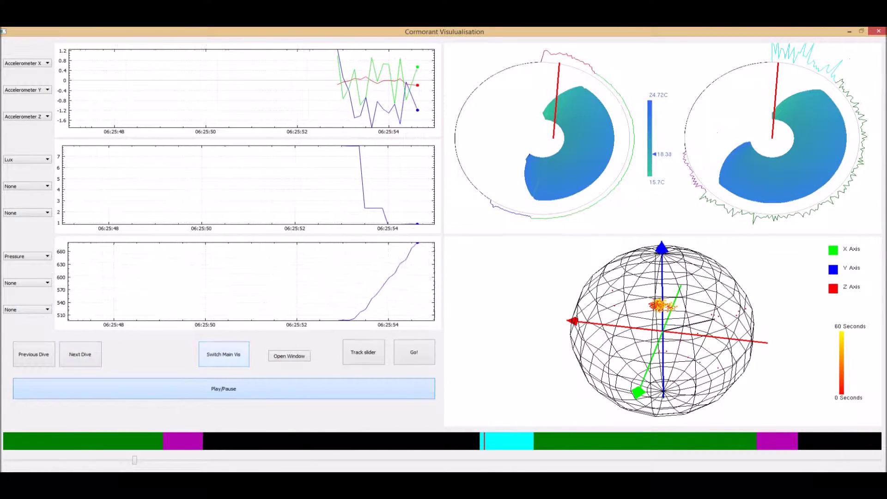